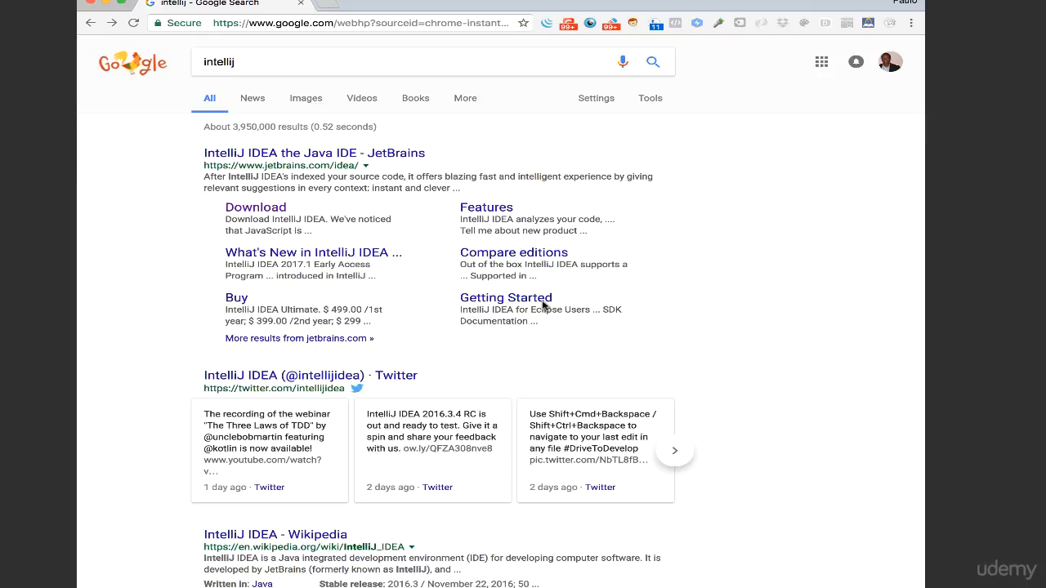
Open the IntelliJ IDEA download page on the JetBrains site from the search results.
double_click(218, 60)
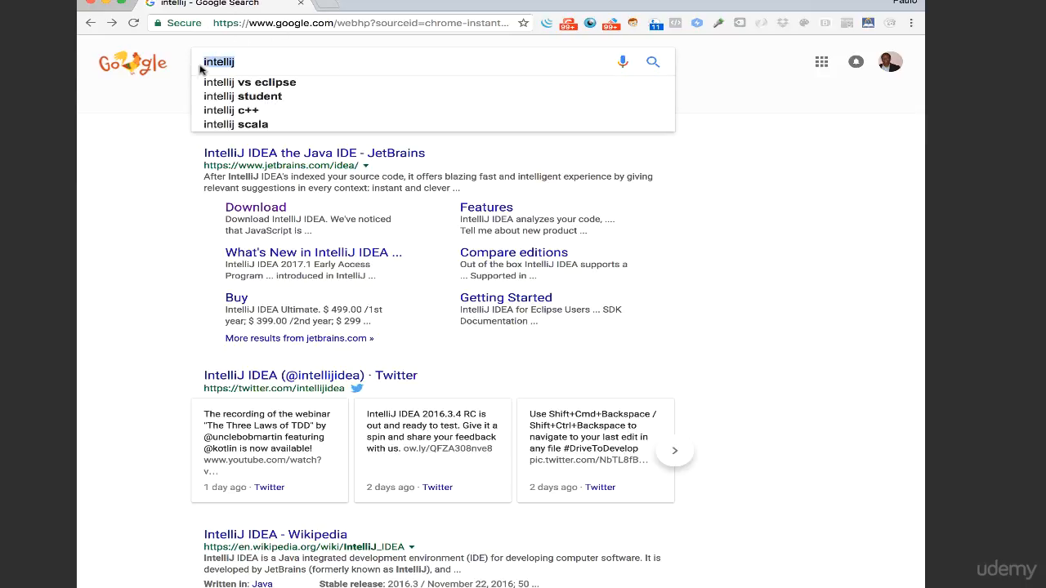
key("Right")
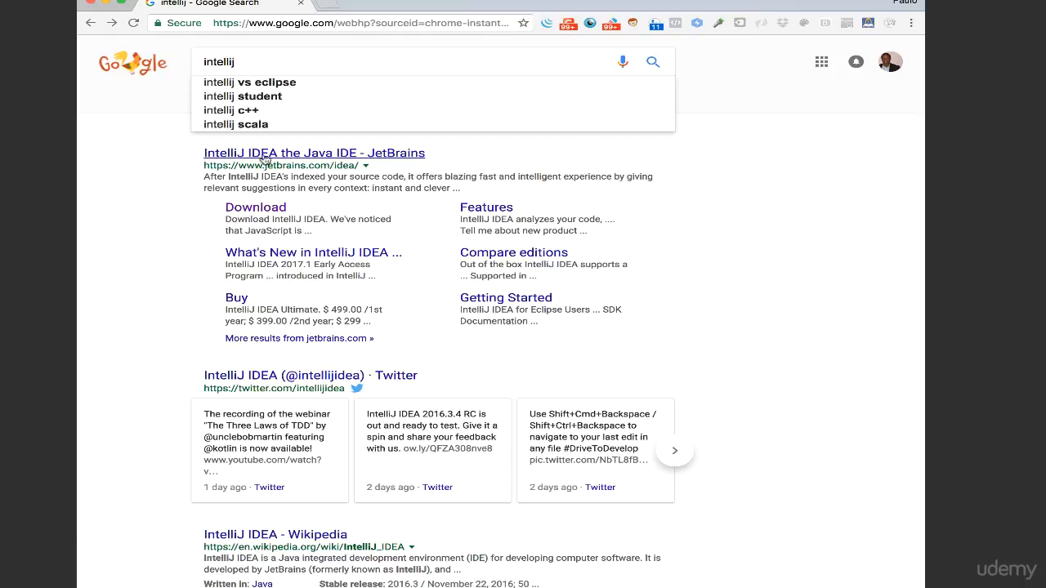
left_click(254, 209)
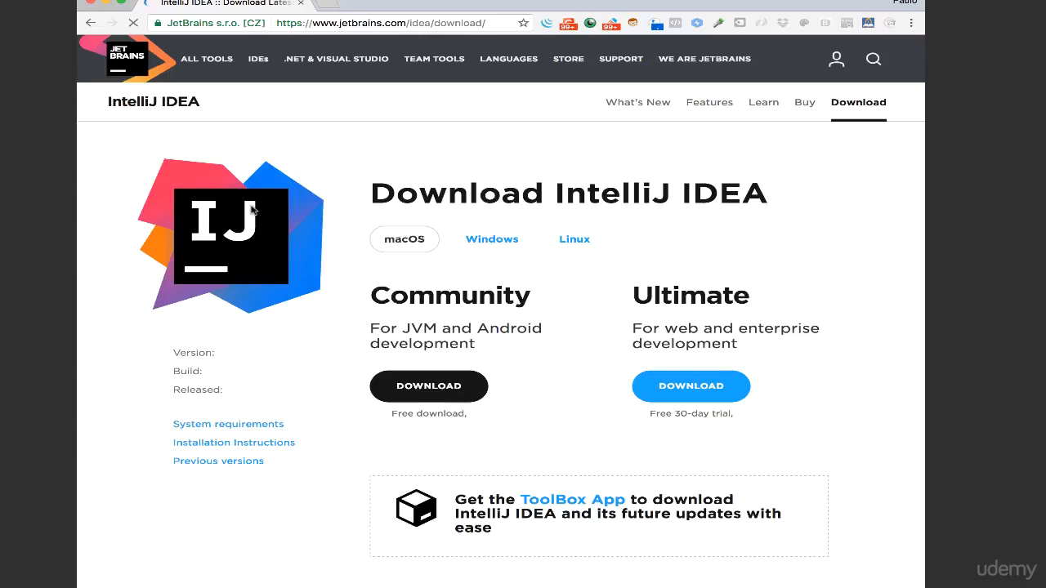
scroll(285, 425, "down", 2)
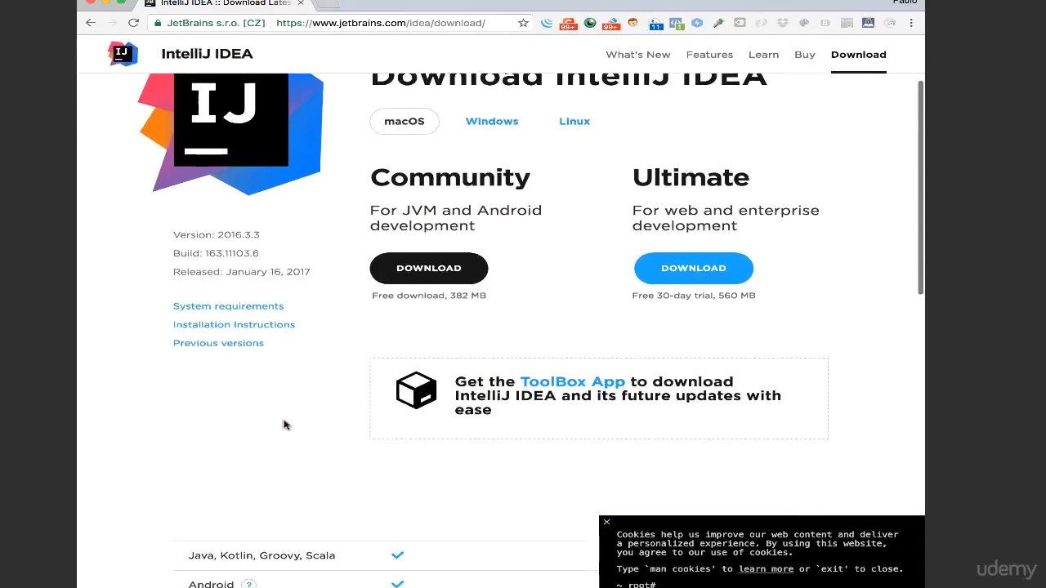
scroll(285, 425, "up", 3)
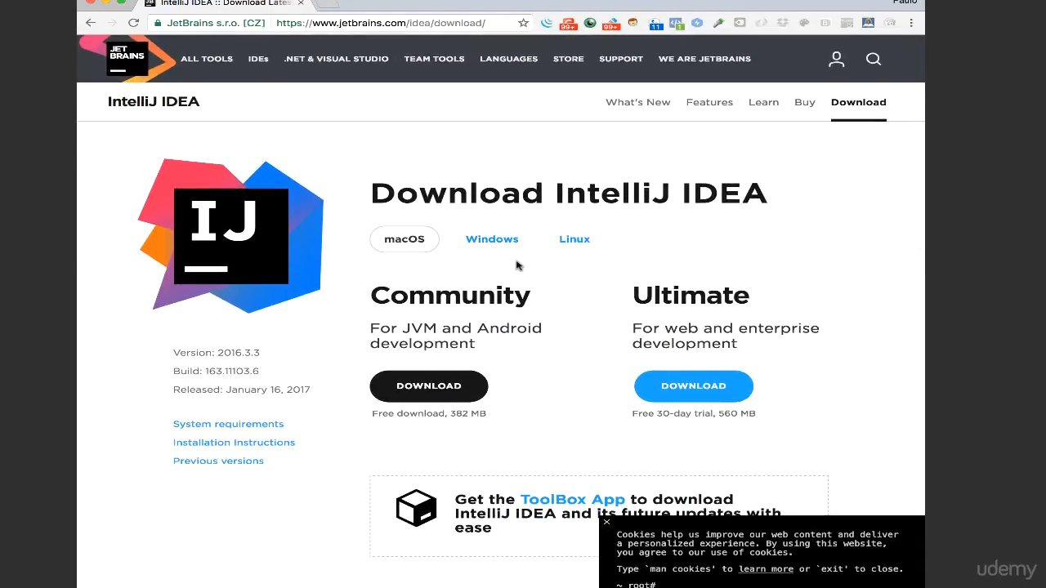
Show the Linux downloads and examine the feature comparison between the Community and Ultimate editions.
left_click(570, 247)
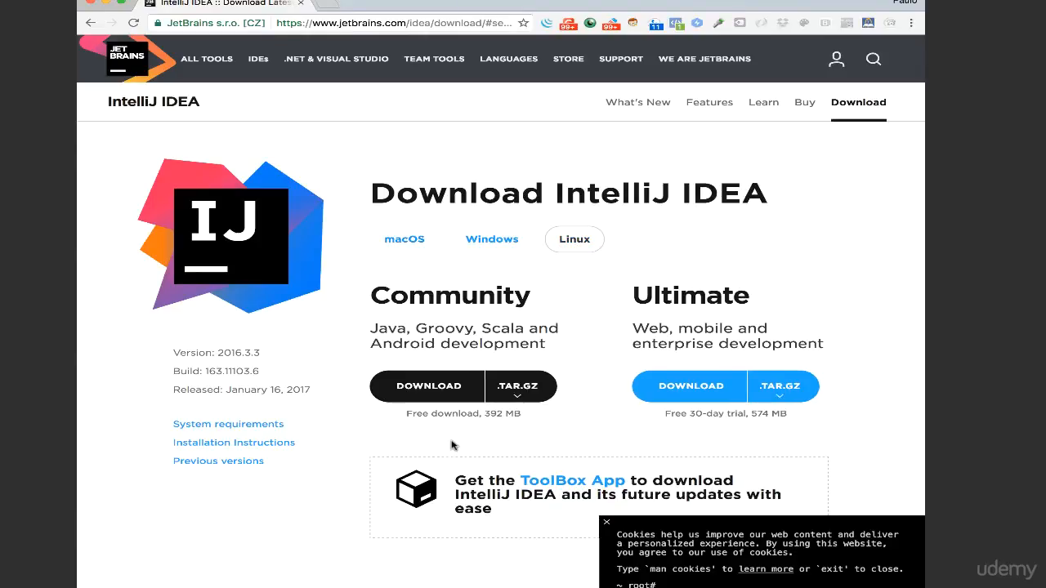
scroll(453, 445, "down", 3)
scroll(453, 445, "up", 1)
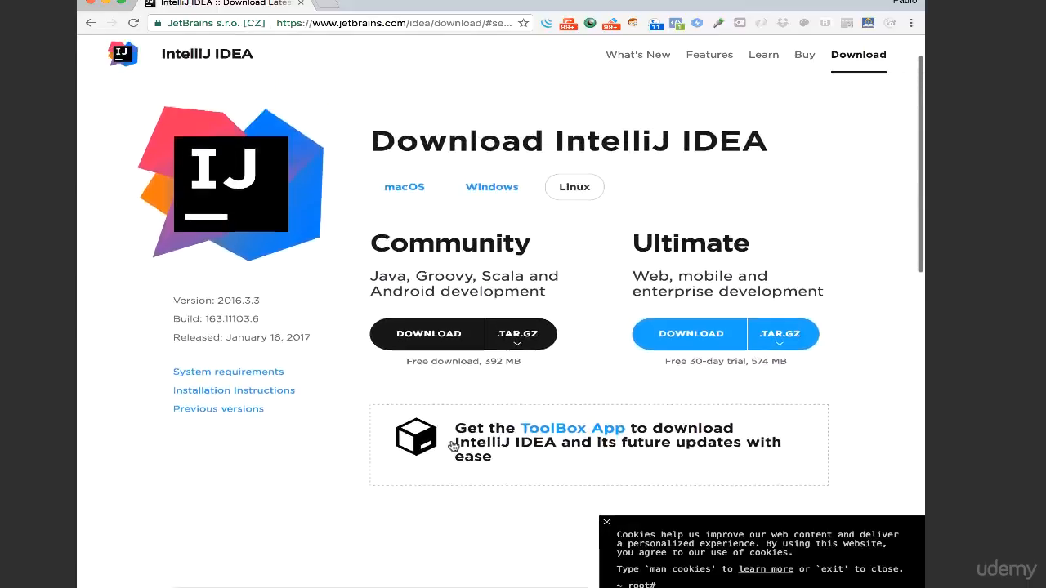
scroll(453, 445, "up", 1)
scroll(298, 520, "down", 3)
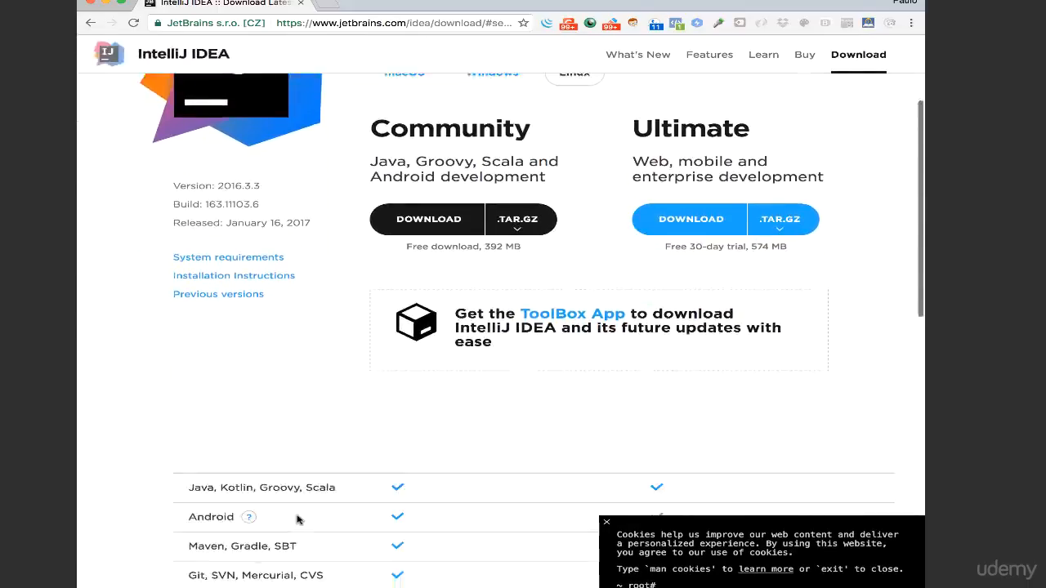
scroll(298, 520, "down", 5)
scroll(299, 520, "up", 2)
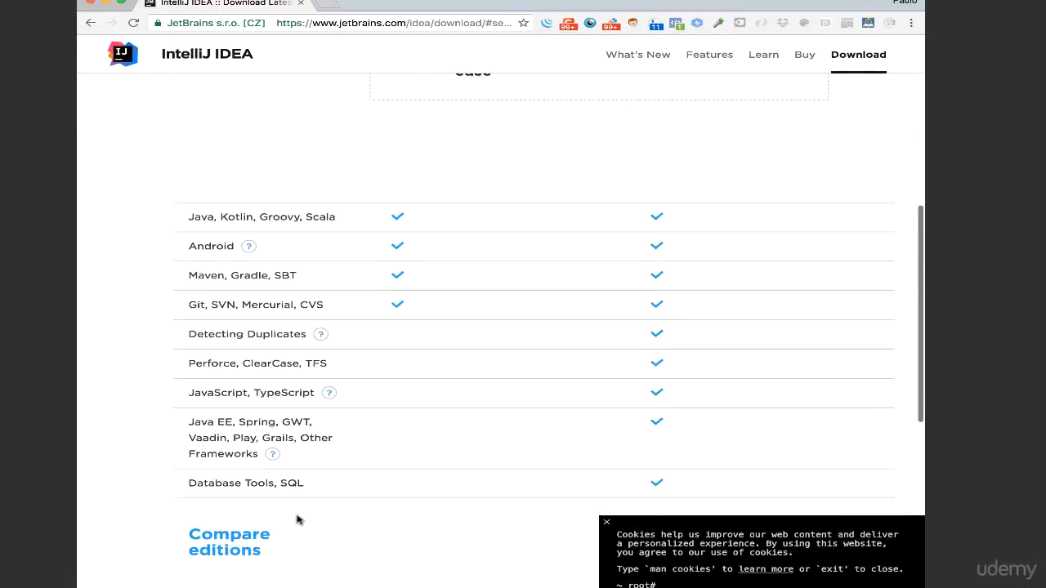
scroll(406, 322, "up", 6)
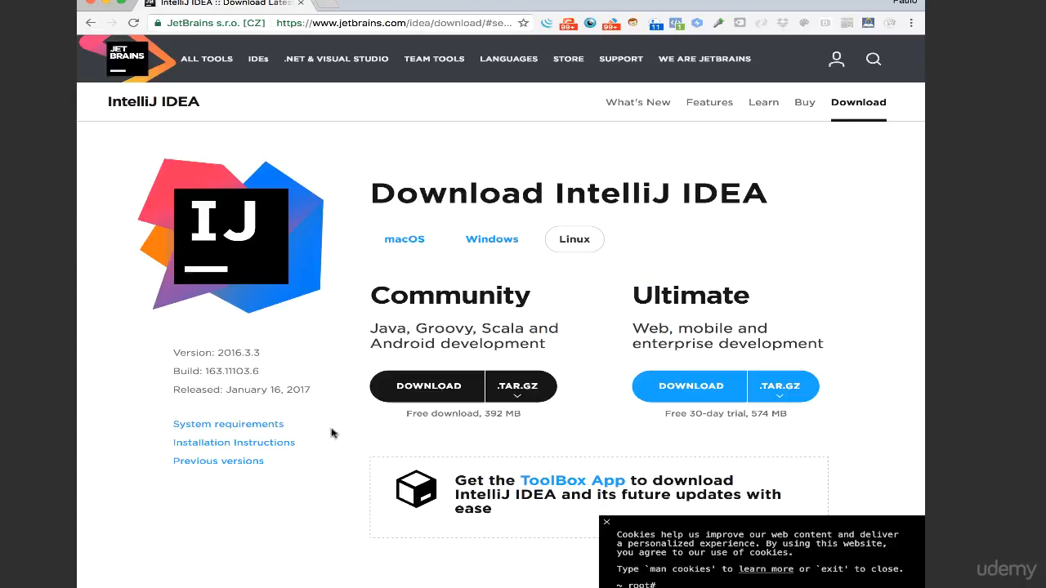
scroll(329, 442, "down", 1)
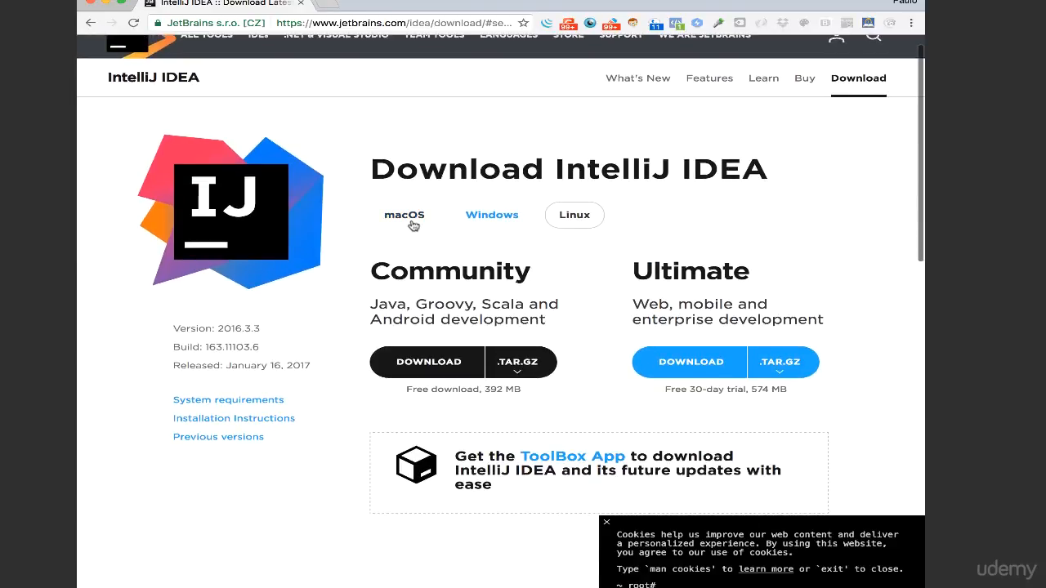
Download the Community edition for macOS and copy IntelliJ IDEA CE from its disk image into the Applications folder.
left_click(408, 218)
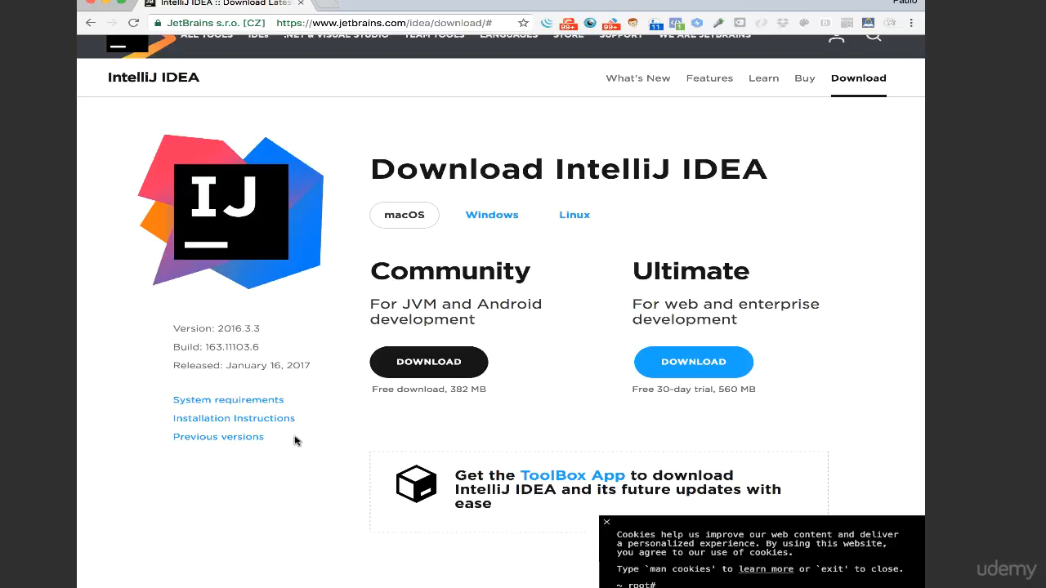
left_click(411, 364)
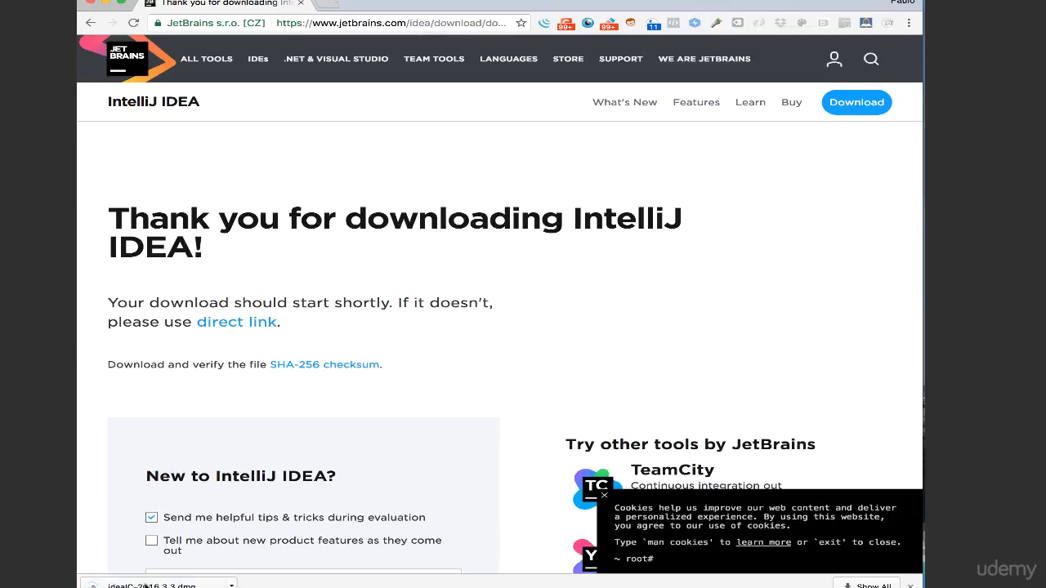
left_click(146, 584)
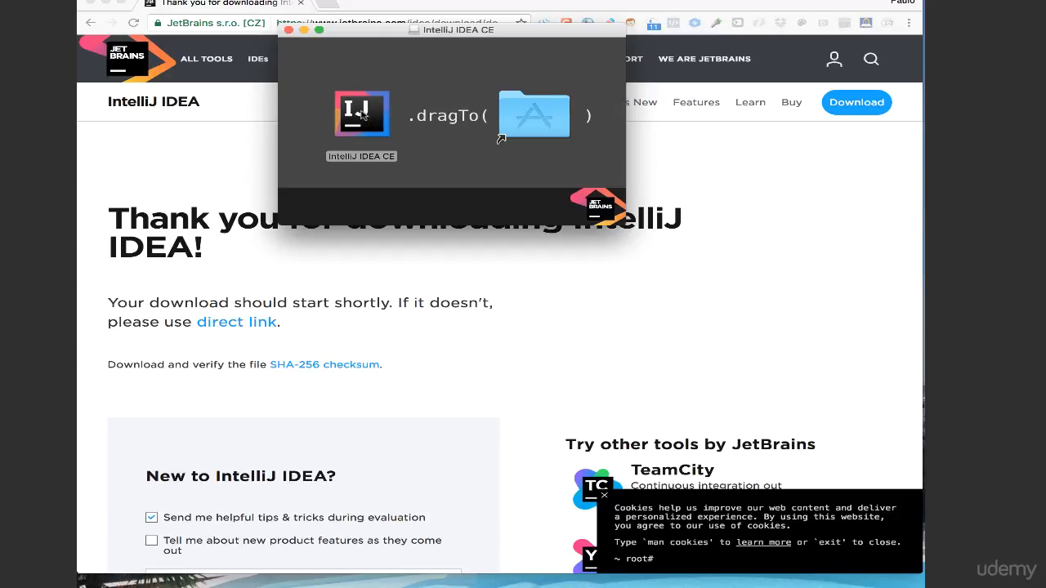
left_click_drag(362, 115, 546, 115)
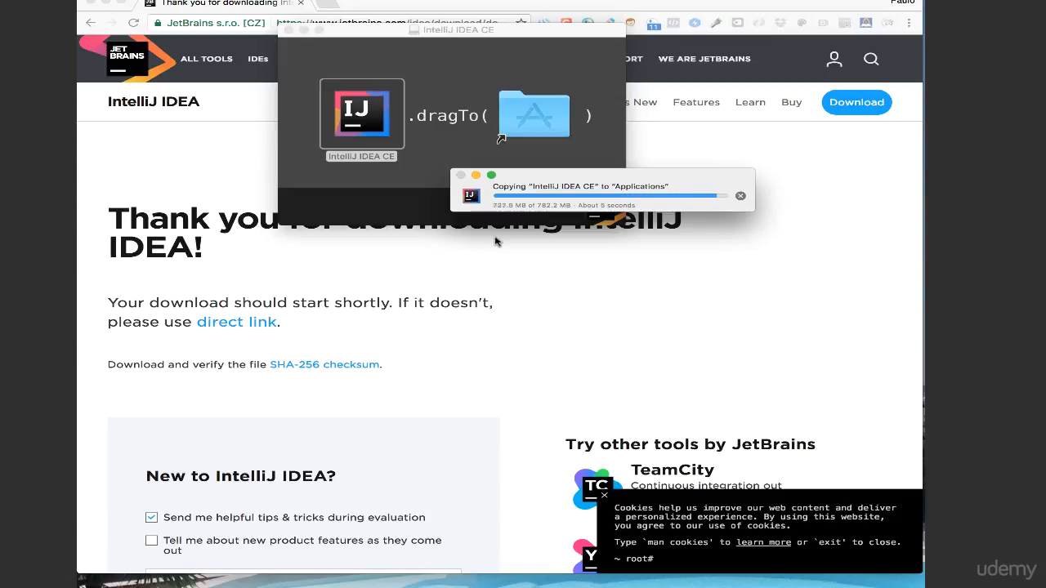
Launch IntelliJ IDEA CE from the Applications folder, allow the downloaded app to open, and close the folder window.
double_click(523, 115)
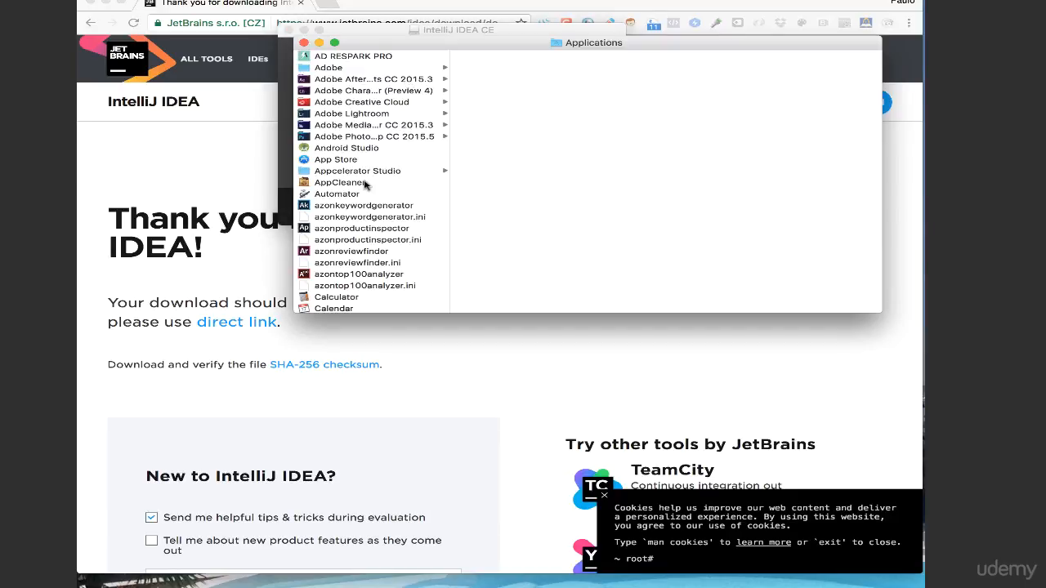
key("i")
scroll(382, 265, "down", 3)
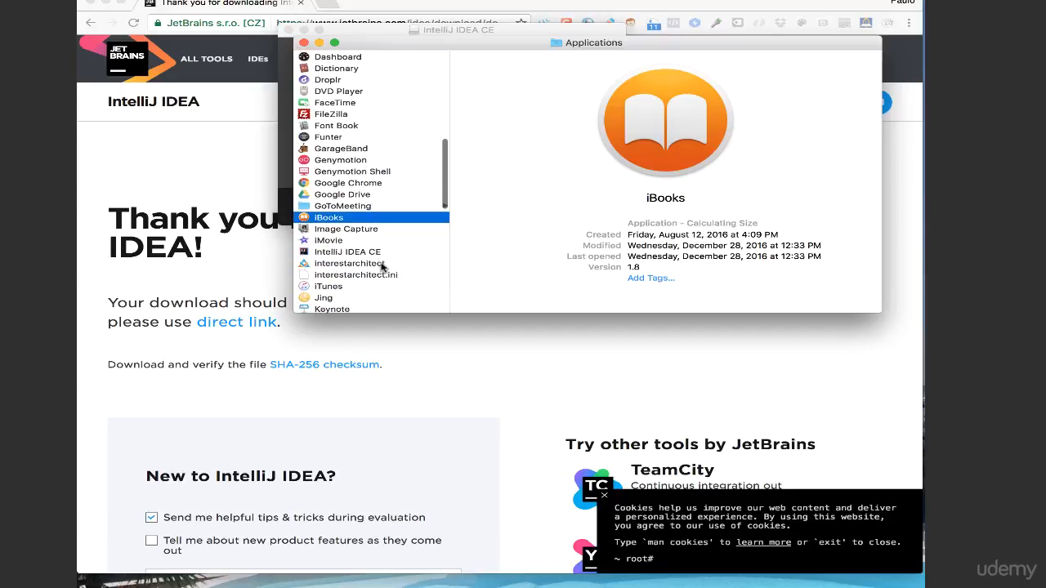
left_click(343, 252)
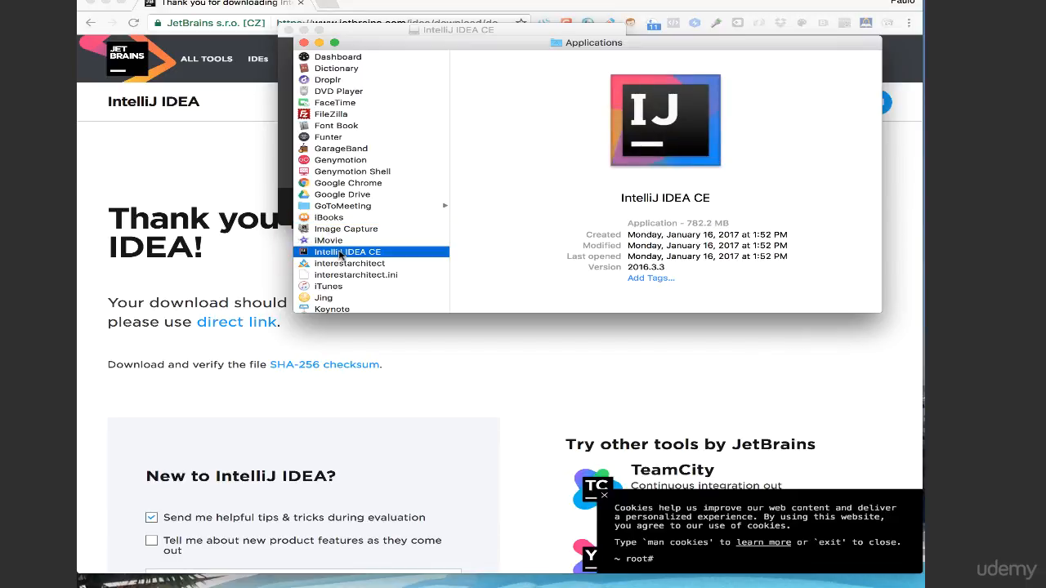
double_click(341, 255)
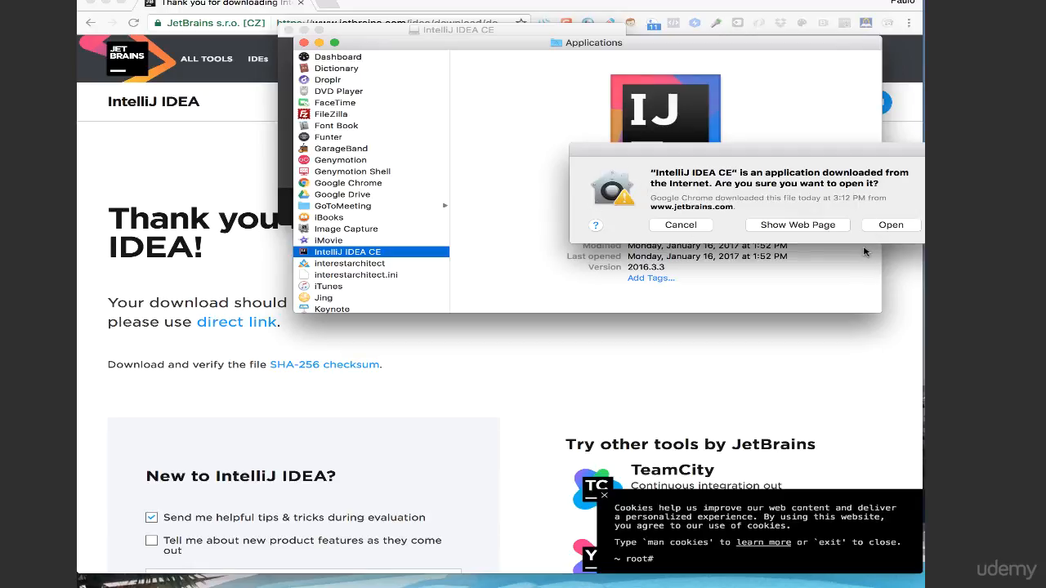
left_click(899, 224)
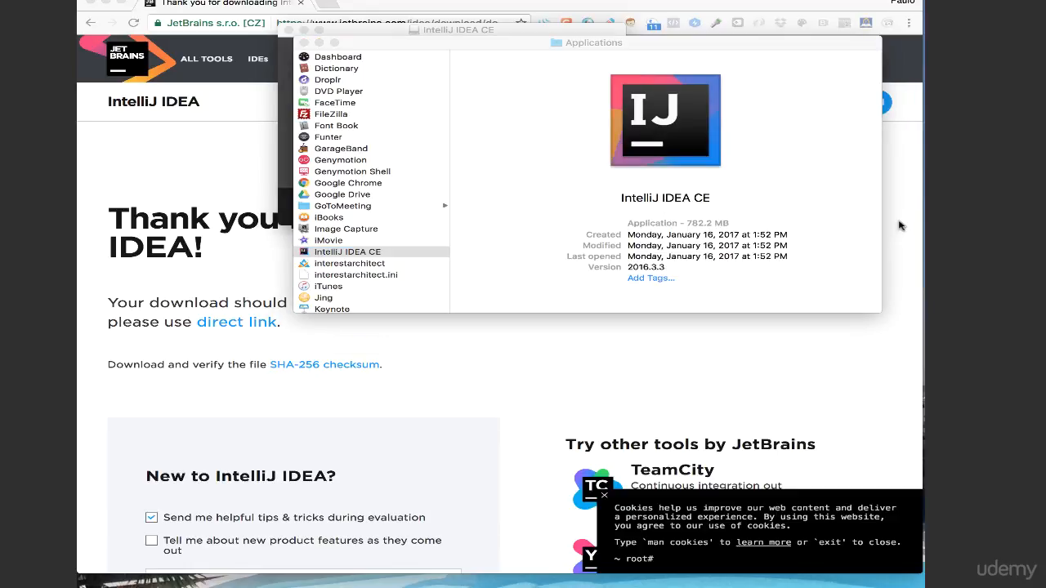
left_click(305, 42)
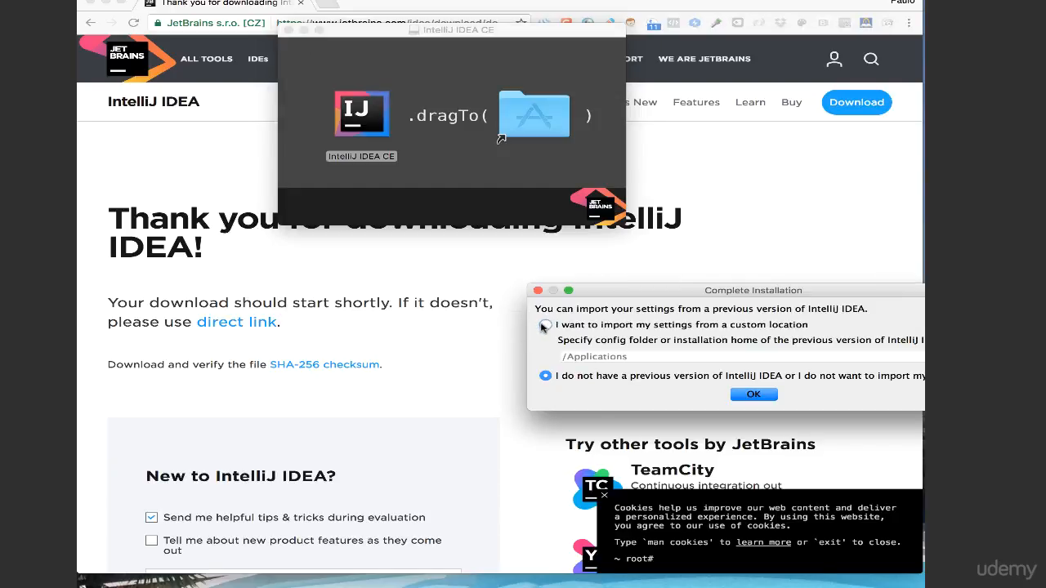
Complete the installation without importing previous settings and accept the JetBrains Privacy Policy.
left_click(750, 395)
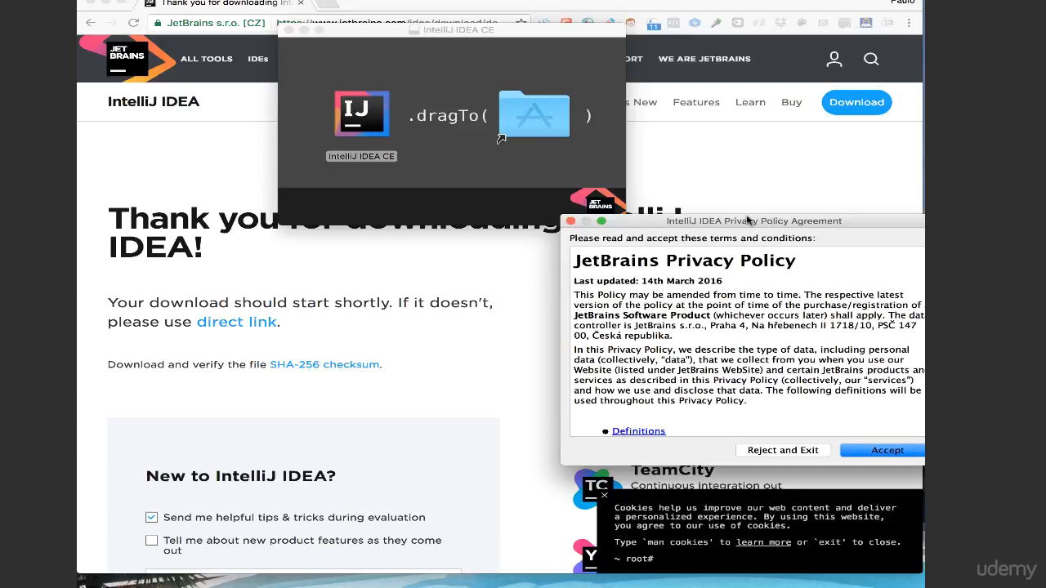
left_click_drag(747, 220, 626, 211)
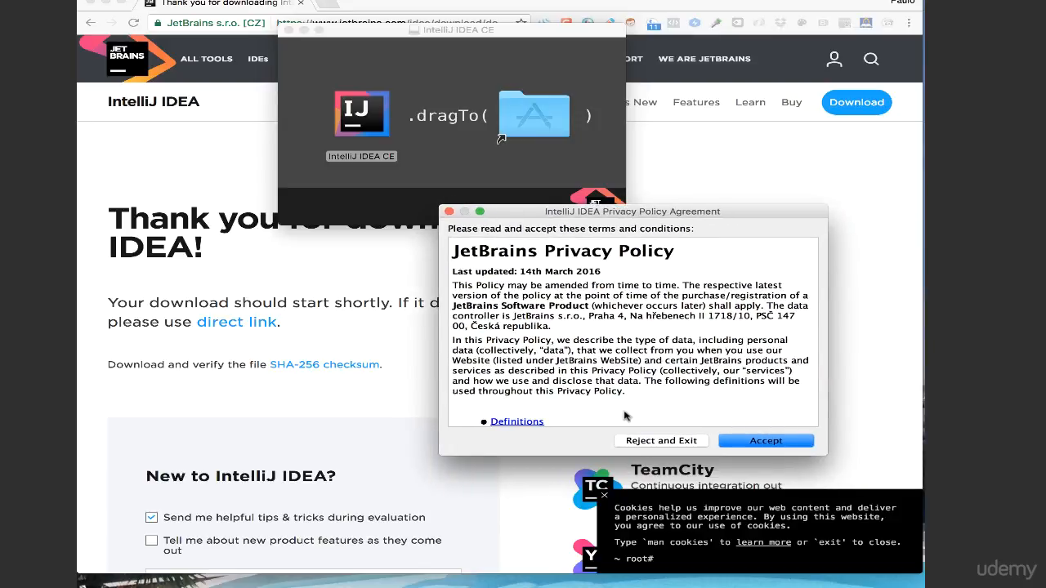
left_click(772, 442)
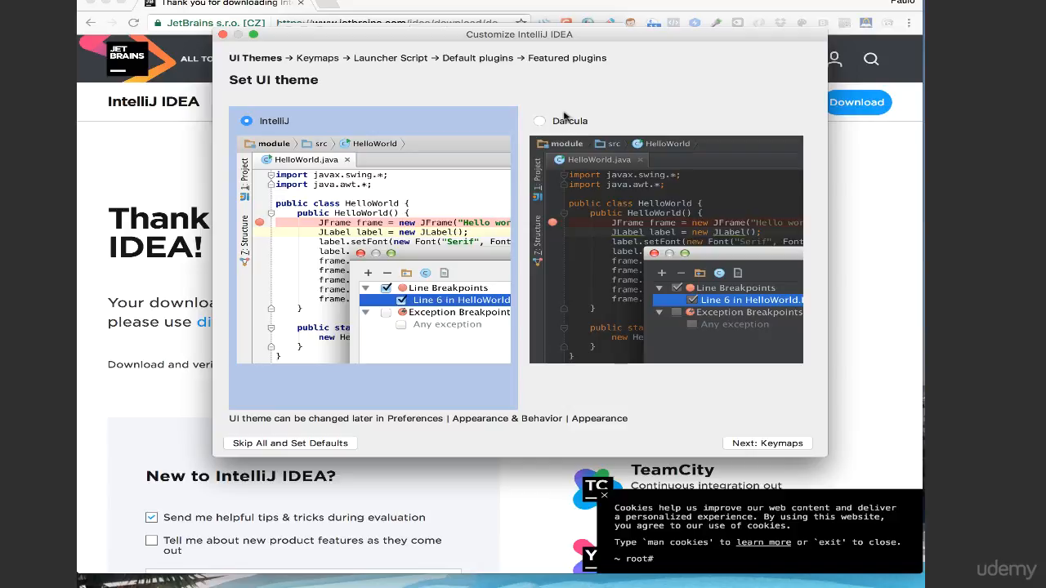
Compare the IntelliJ and Darcula themes, choose Darcula as the UI theme, and continue to the keymaps.
left_click(539, 121)
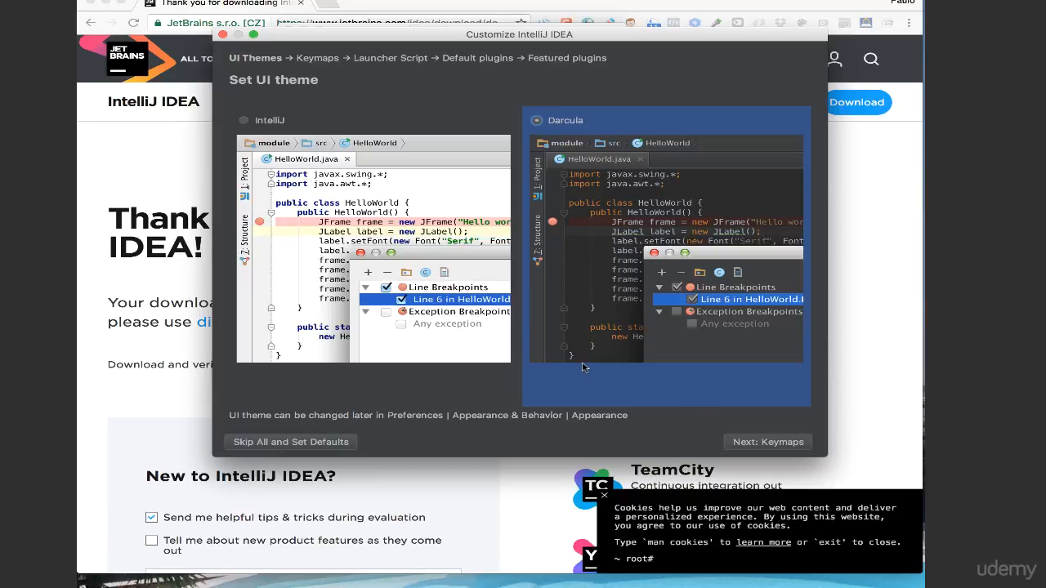
left_click(267, 124)
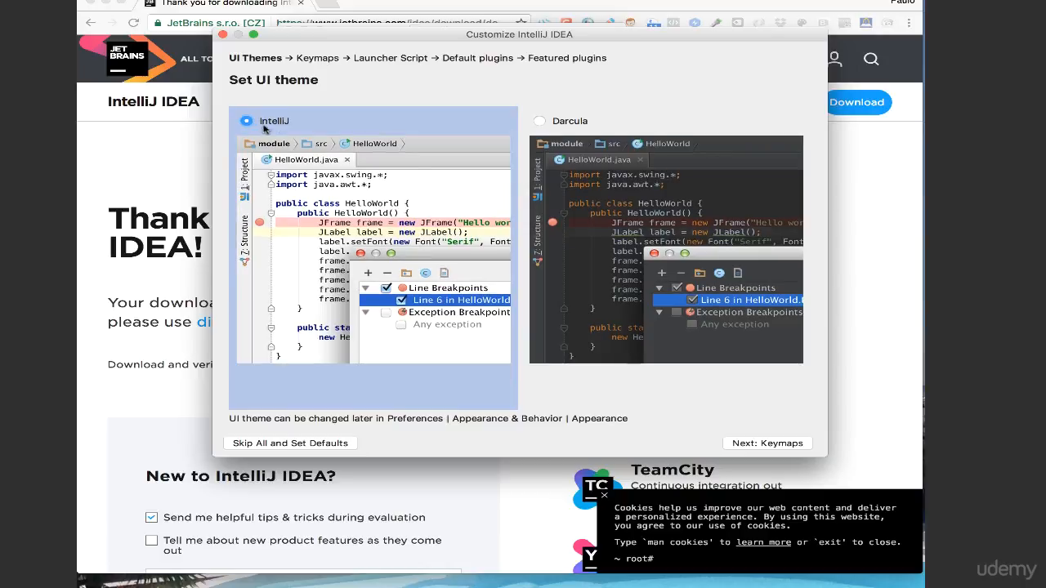
left_click(545, 123)
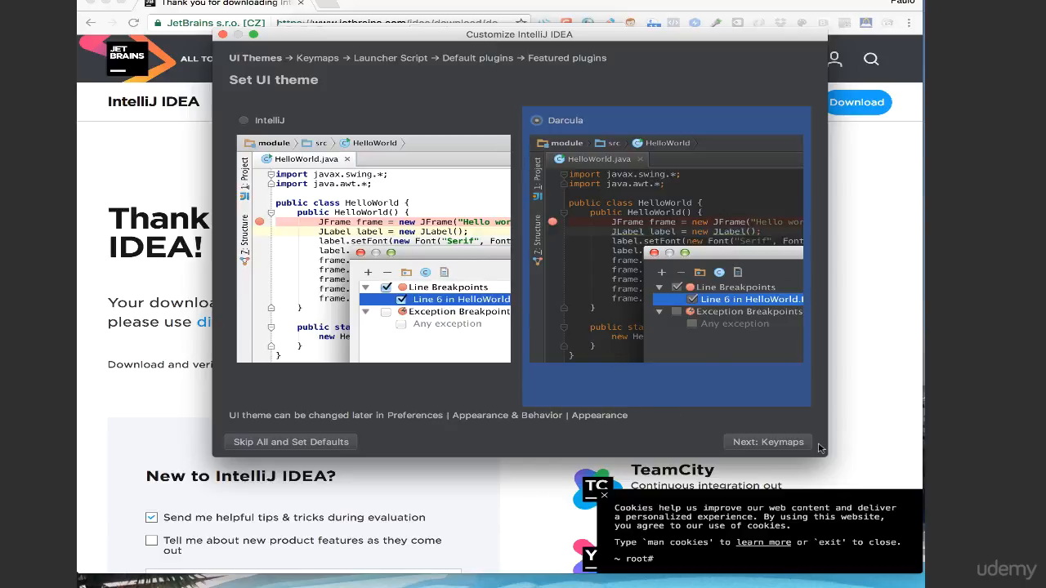
left_click(772, 445)
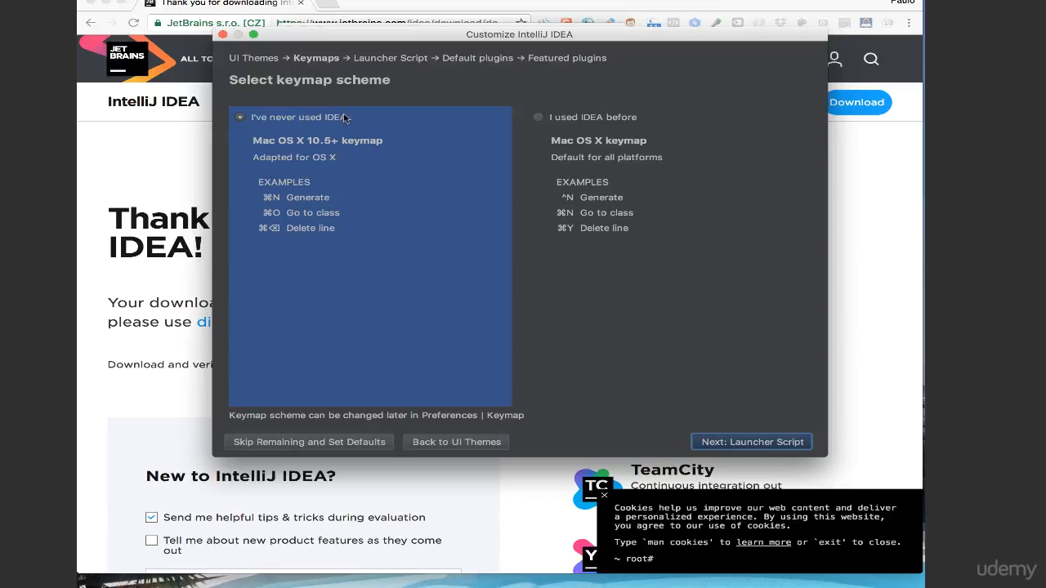
Finish the customization with the Mac OS X 10.5+ keymap, no launcher script, the default plugins and no featured plugins.
key("Return")
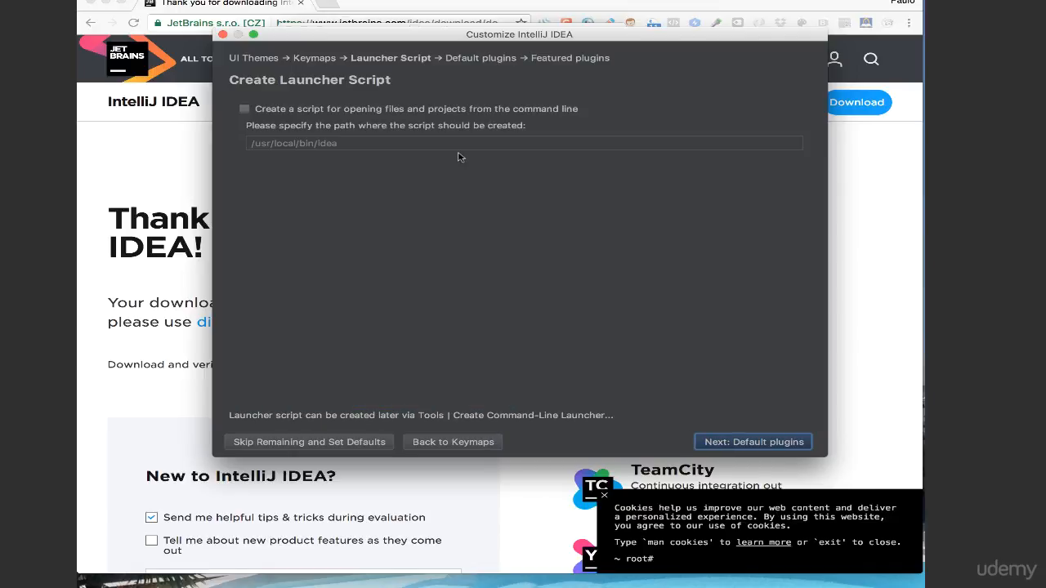
left_click(748, 445)
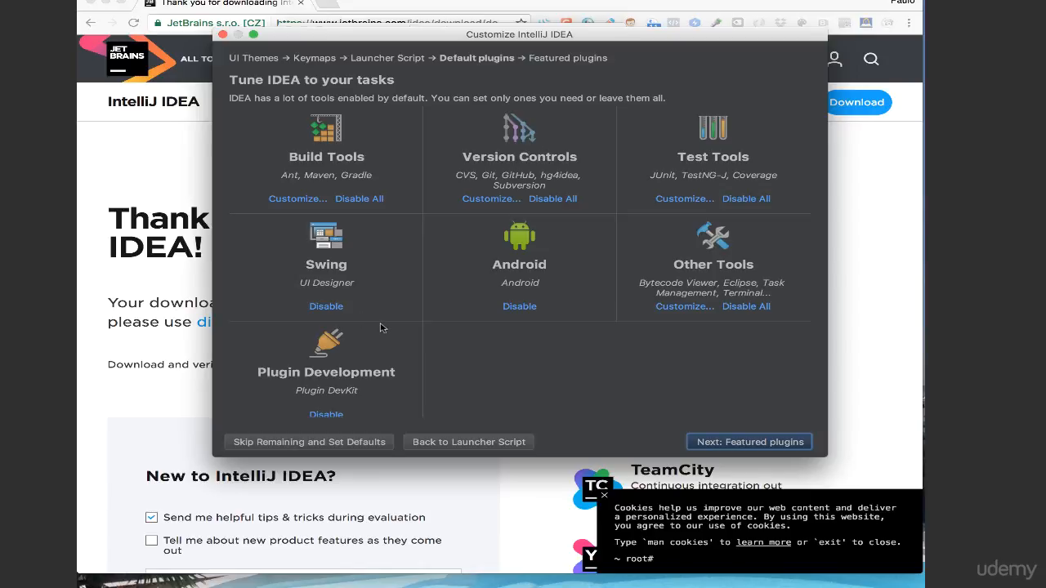
scroll(618, 392, "down", 1)
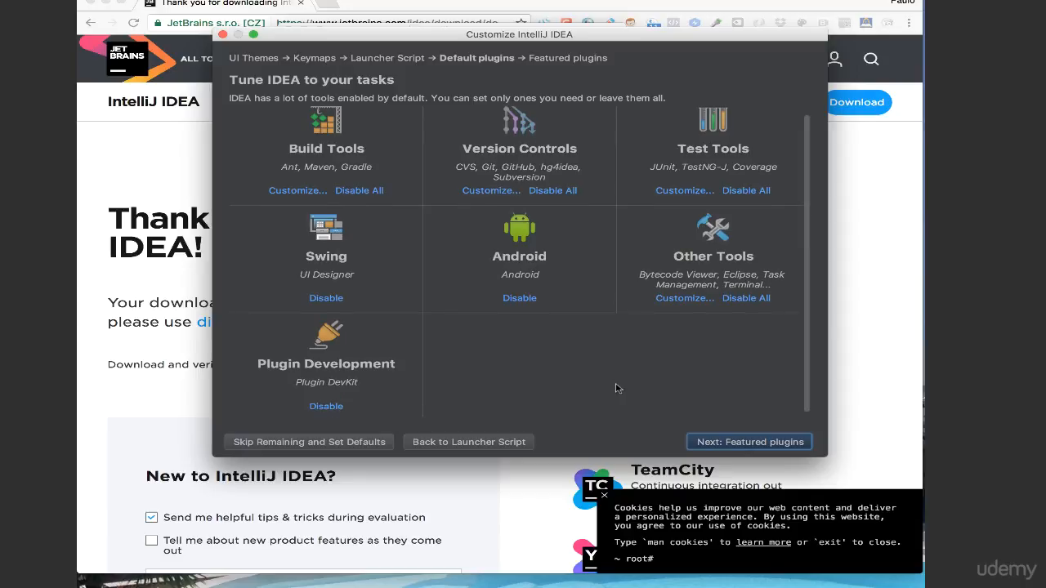
left_click(745, 441)
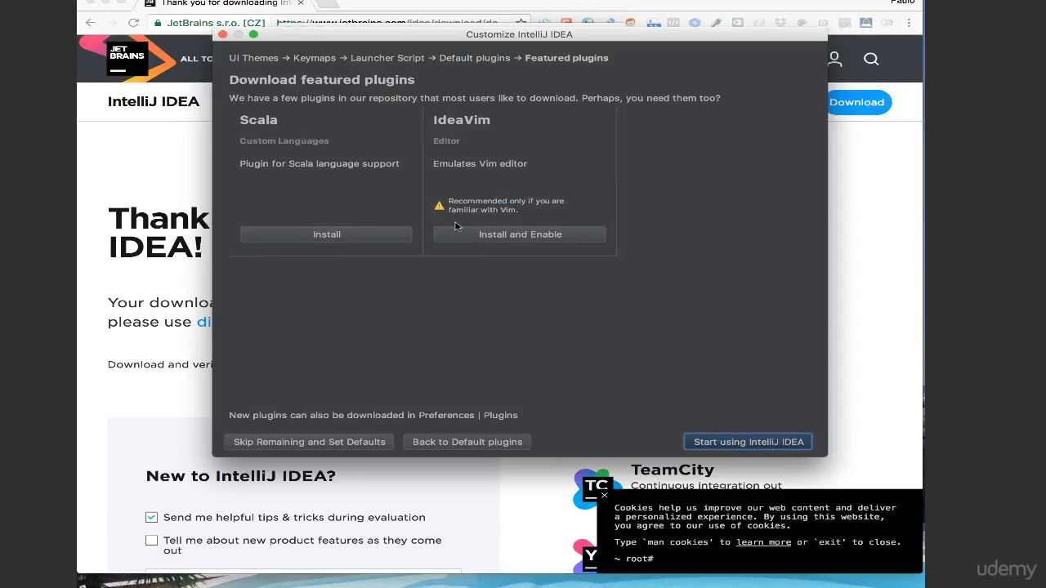
left_click(753, 445)
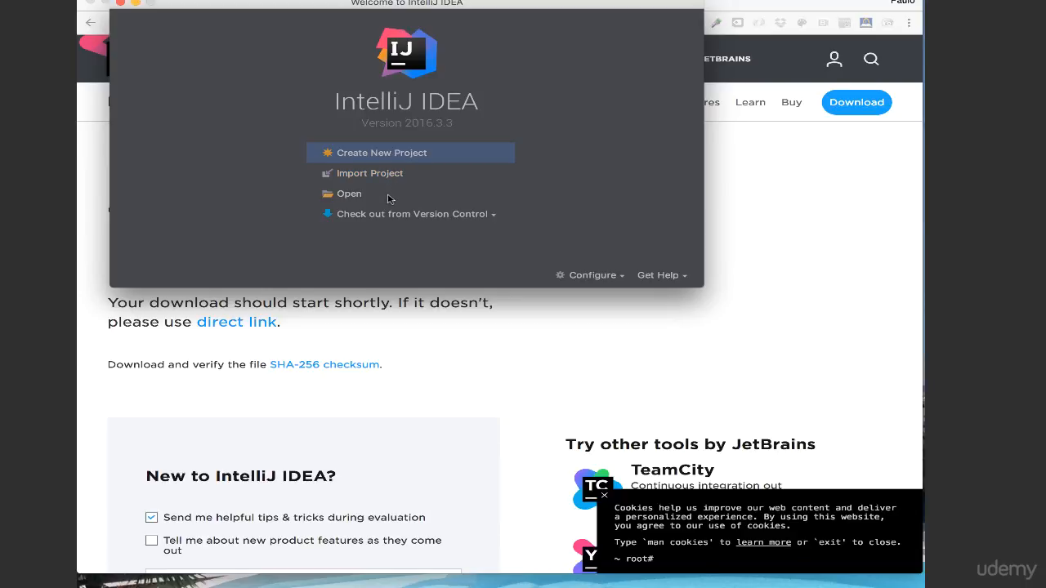
Start a new Java project with the 1.8 (1) SDK, no additional libraries, and the Command Line App template.
left_click(371, 155)
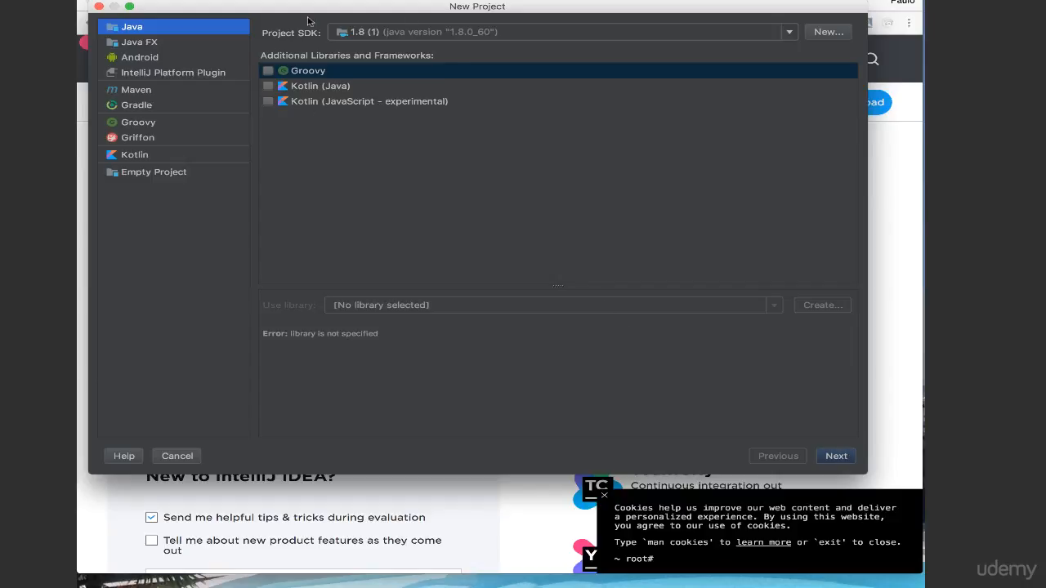
left_click(790, 38)
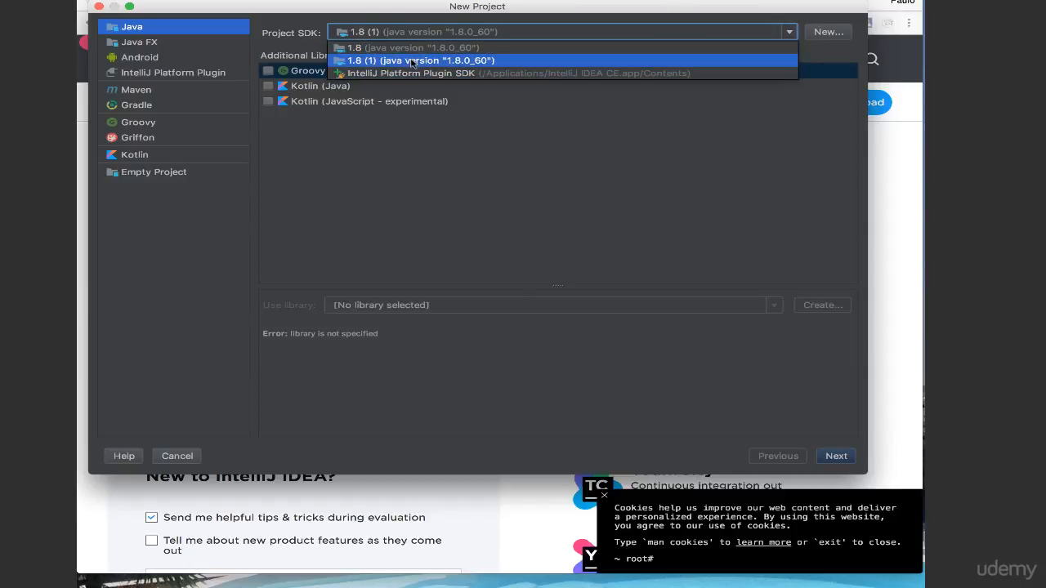
left_click(410, 51)
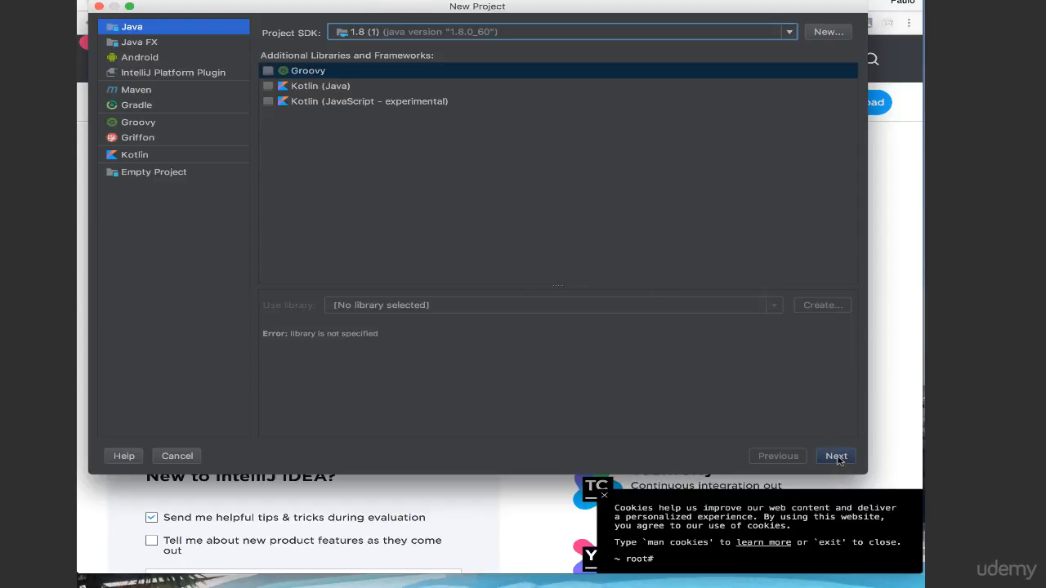
left_click(836, 456)
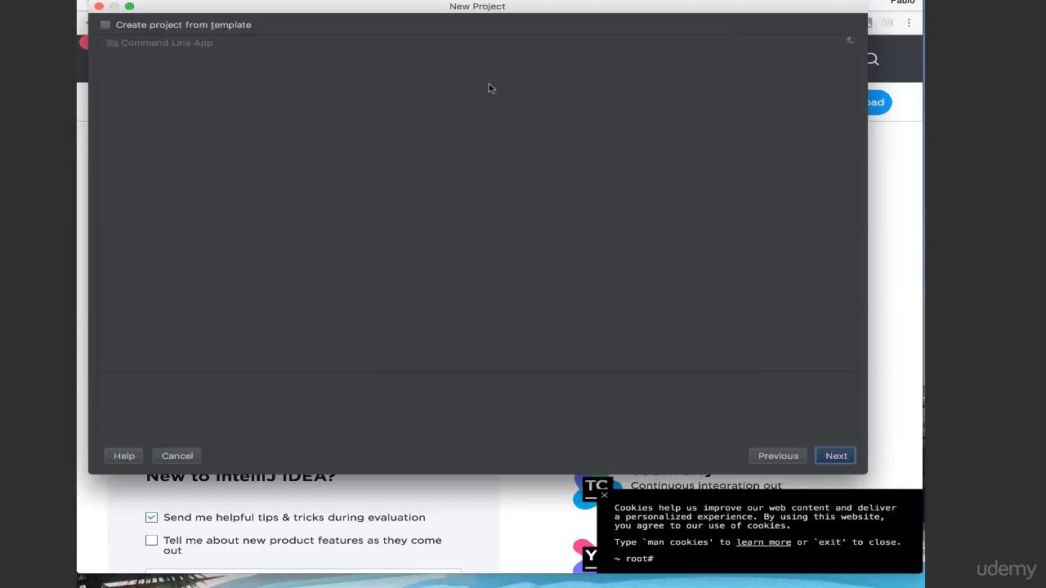
left_click(106, 26)
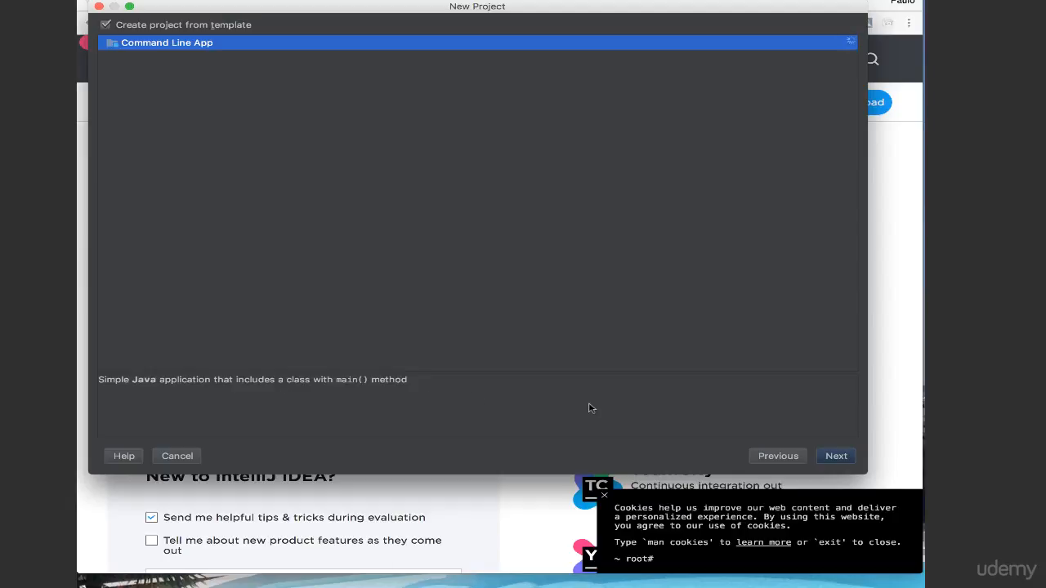
left_click(838, 457)
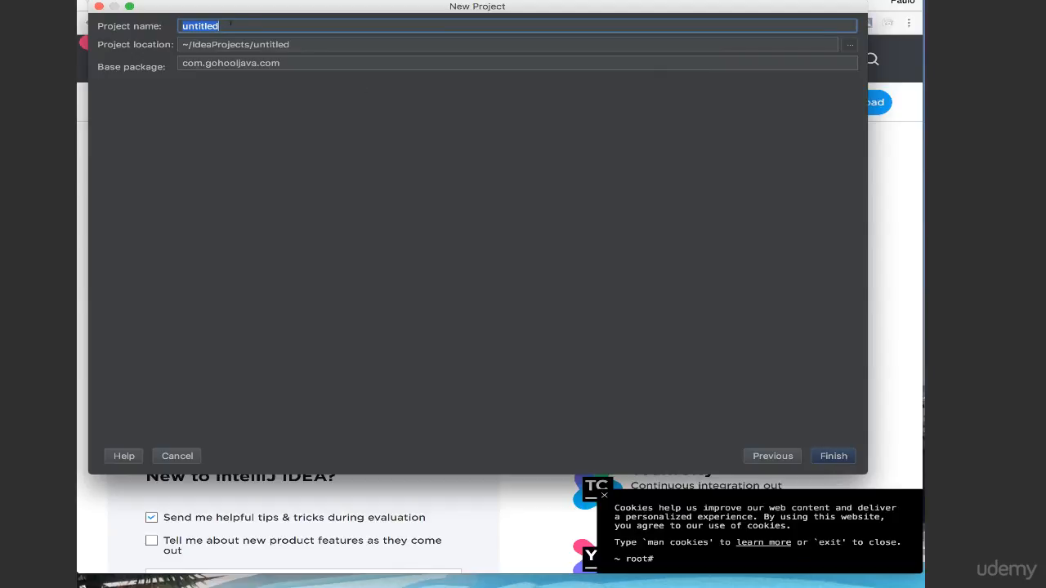
Name the project HelloworldApp, keep the proposed location and the base package com.gohooljava.com, and create the project.
type("HelloworldApp")
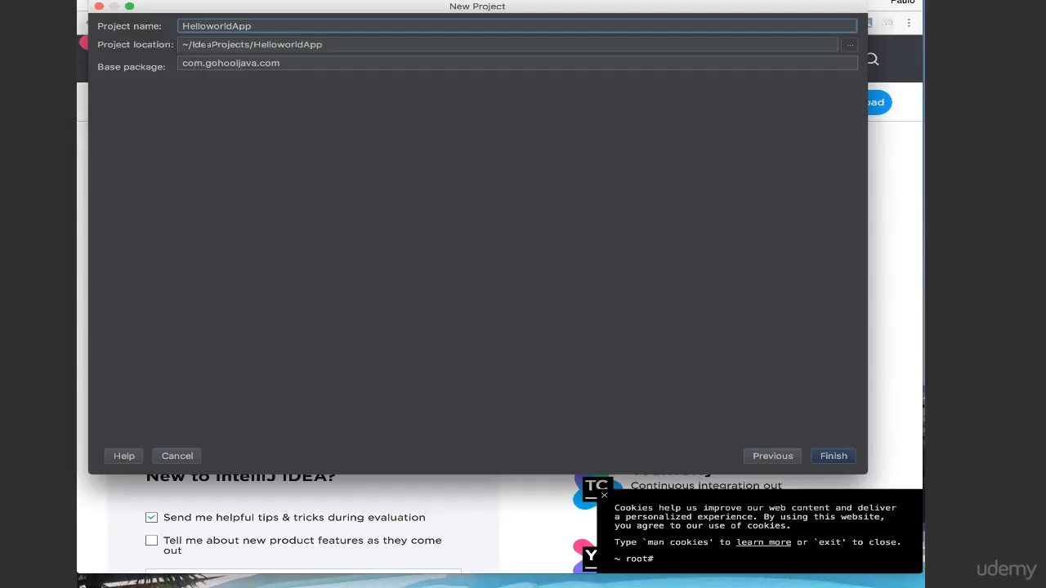
left_click(208, 45)
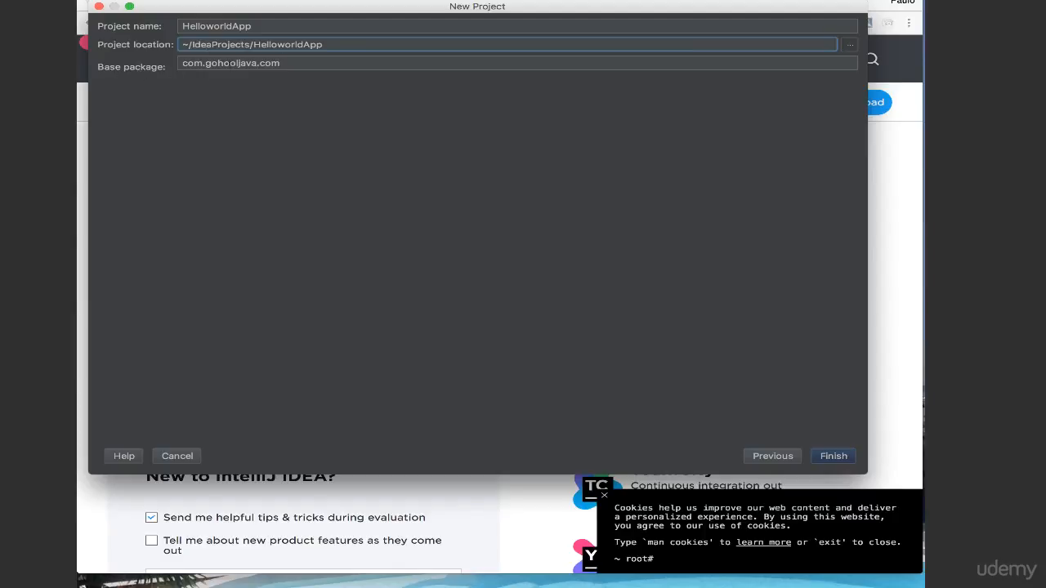
double_click(208, 64)
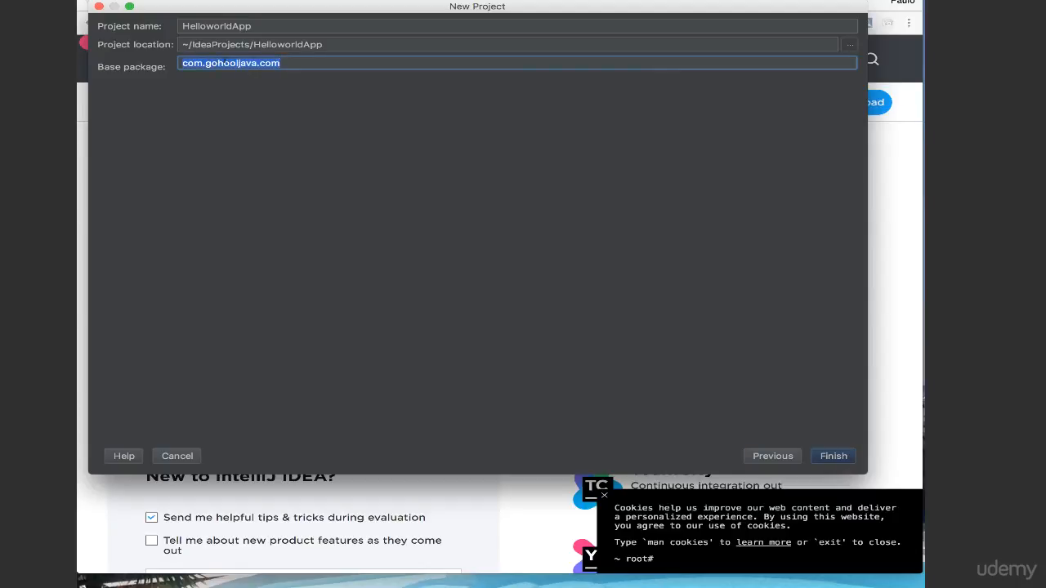
left_click(224, 64)
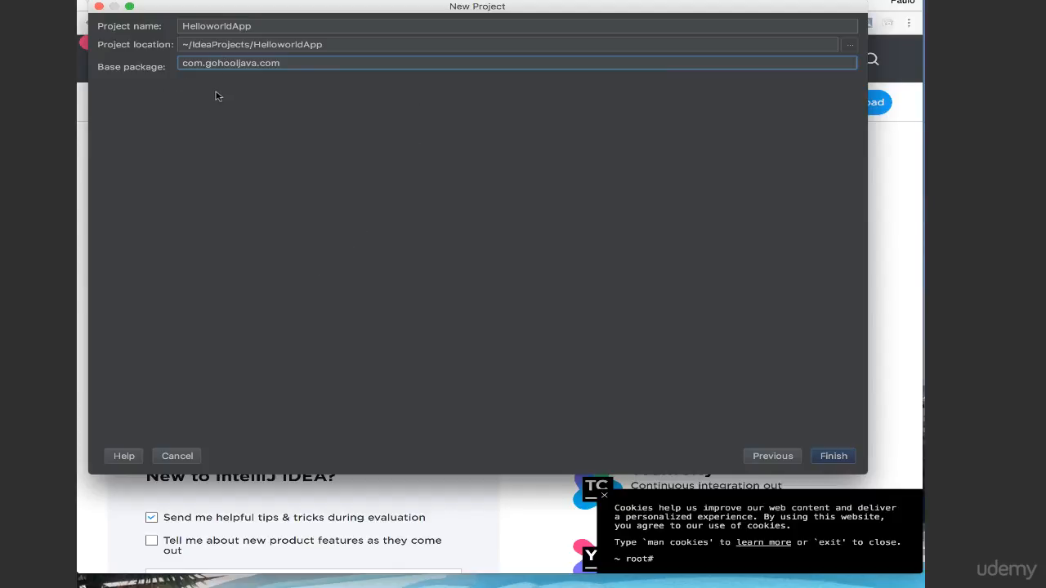
left_click(833, 456)
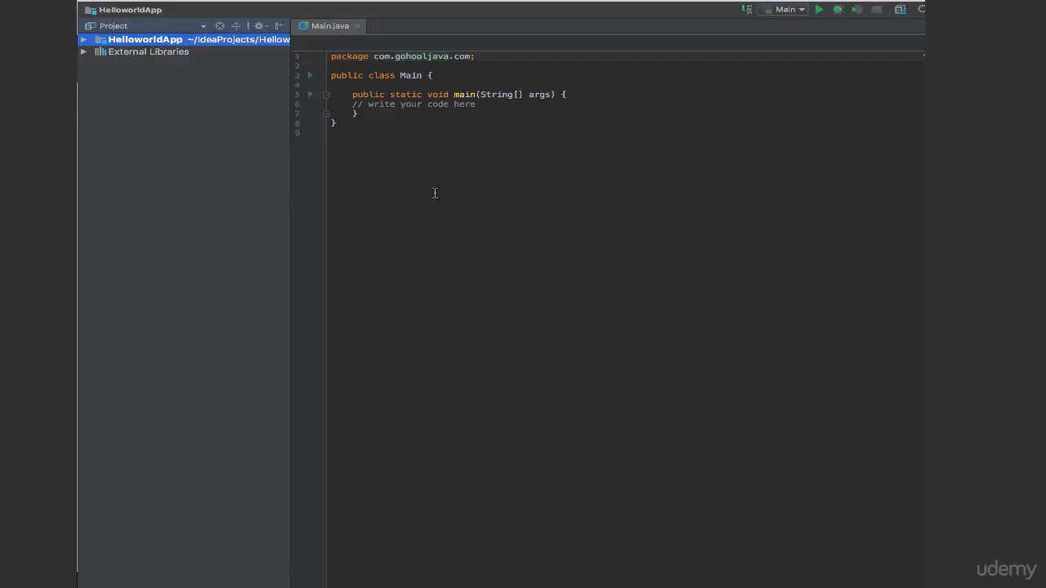
Review the Main class and its main method, and delete the placeholder comment from the method body.
double_click(410, 76)
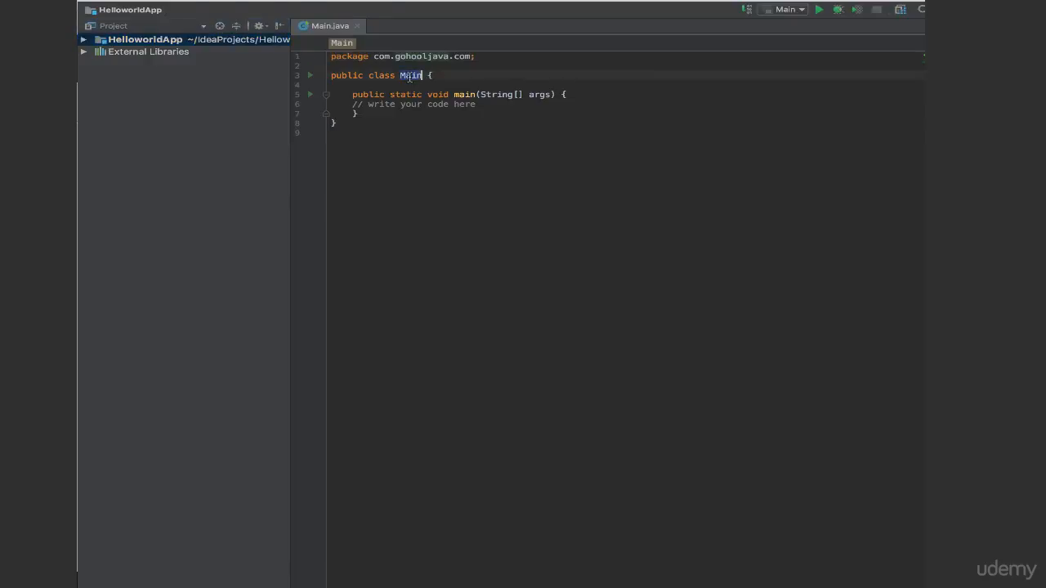
double_click(456, 95)
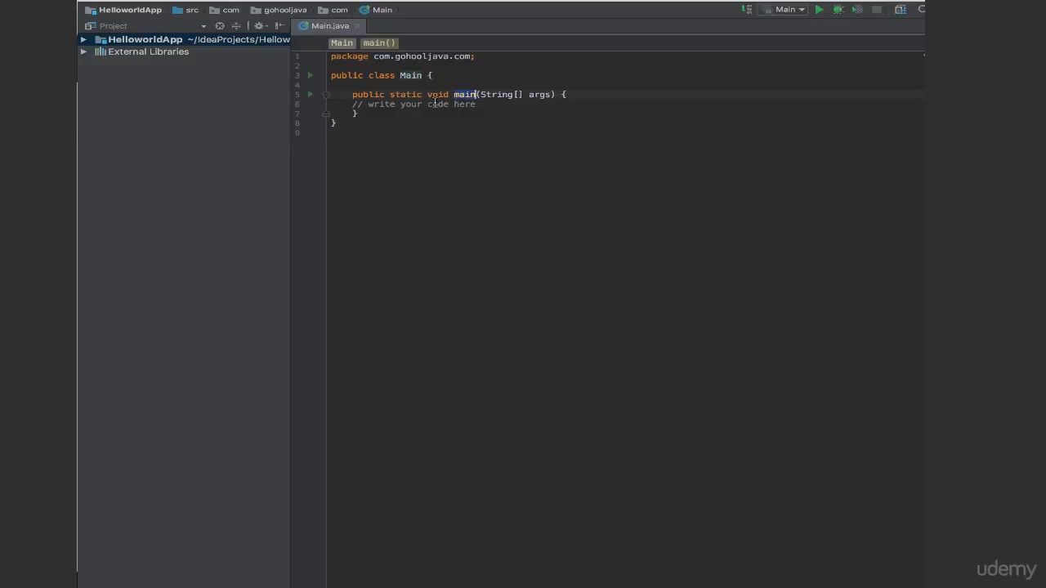
left_click(352, 103)
key("shift+End")
key("BackSpace")
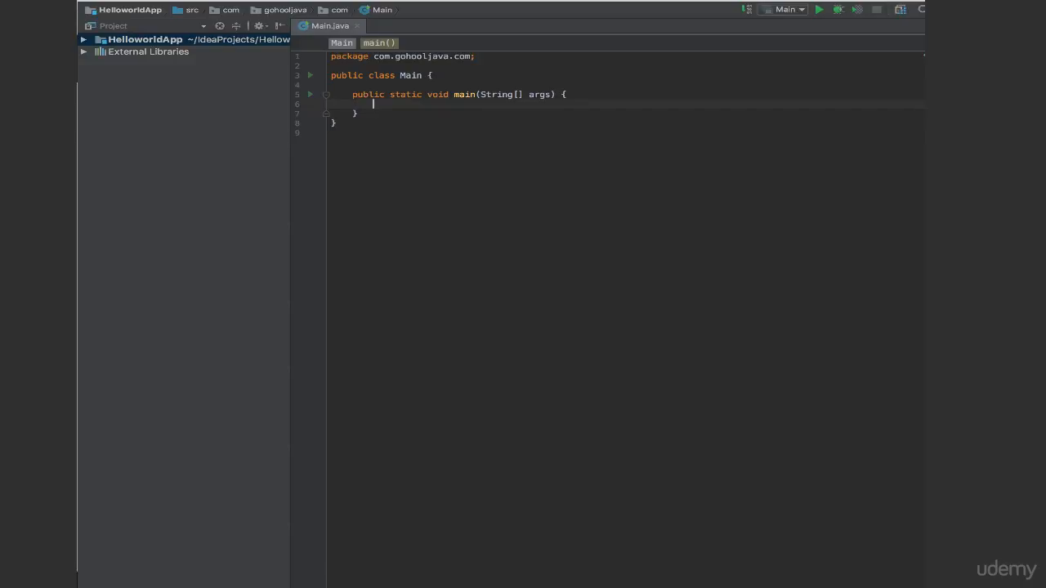
Add an empty System.out.println(); statement inside the main method using code completion, with the cursor between its parentheses.
type("S")
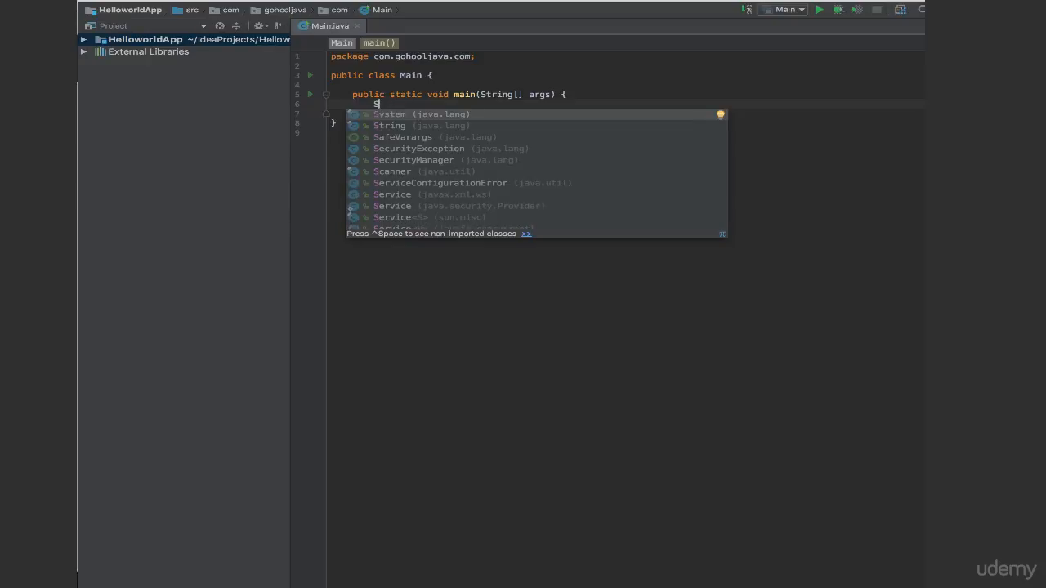
key("Return")
type(".out")
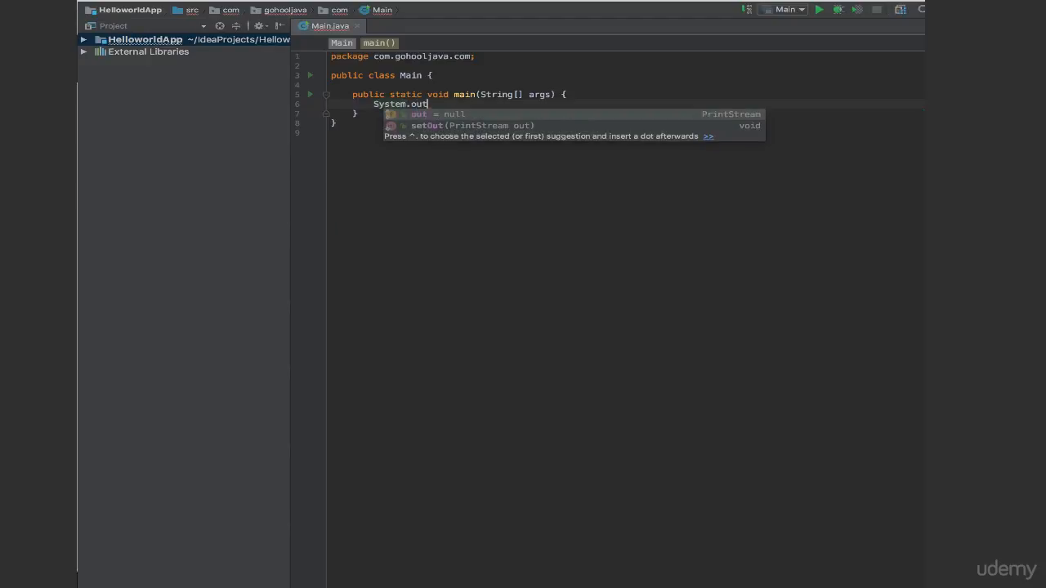
type(".println")
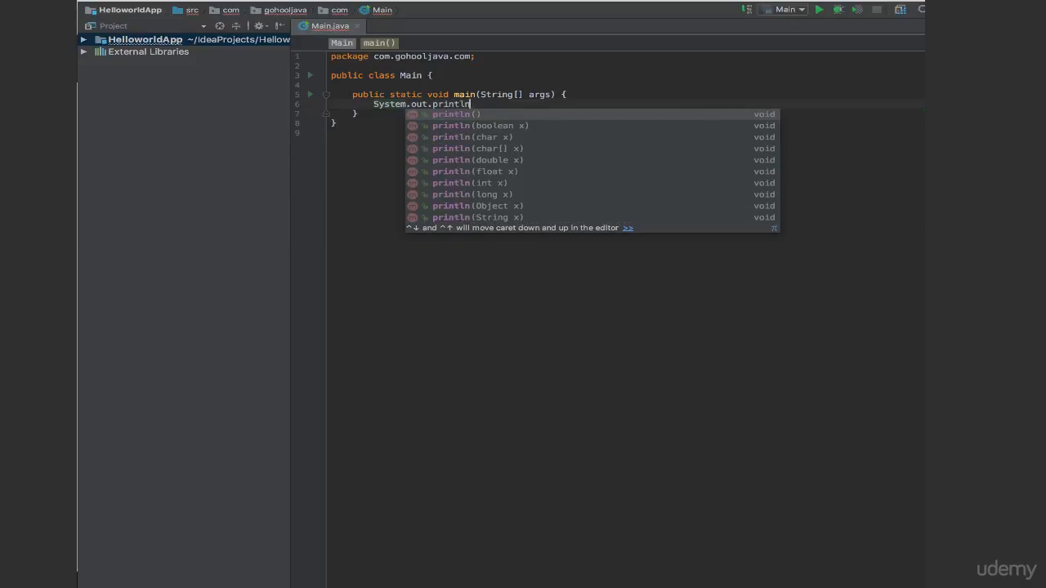
key("Return")
key("Left")
key("Left")
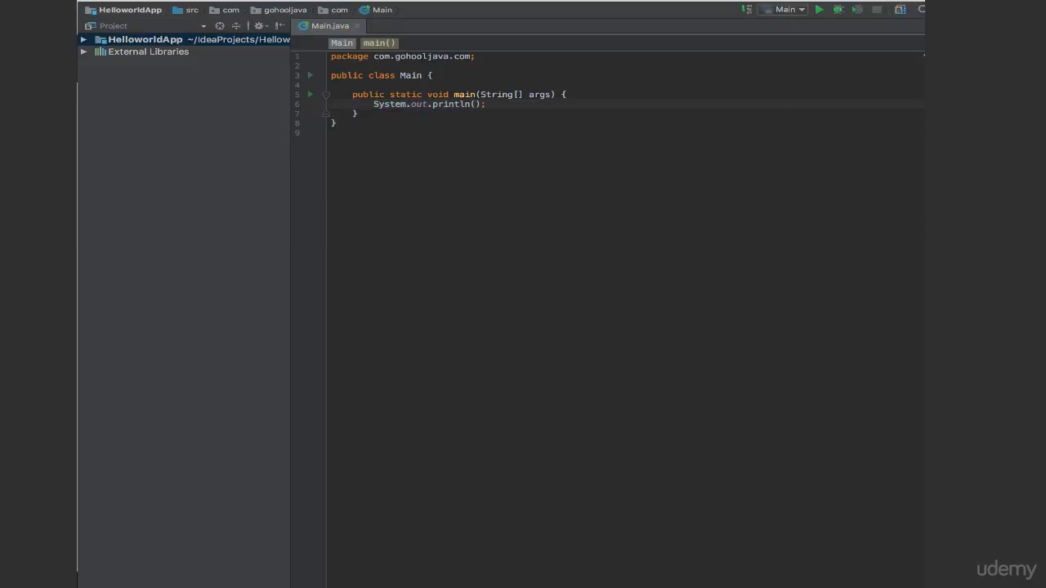
Enter the string "Hello World - Java!!" as the println argument and run the Main configuration.
type("\"")
type("Hello World - Java!")
left_click(819, 10)
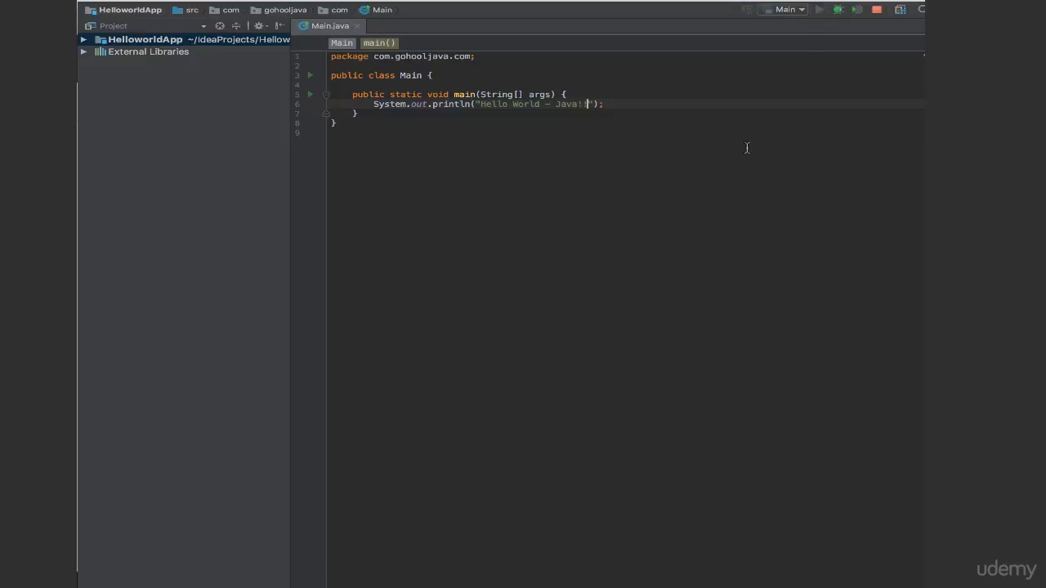